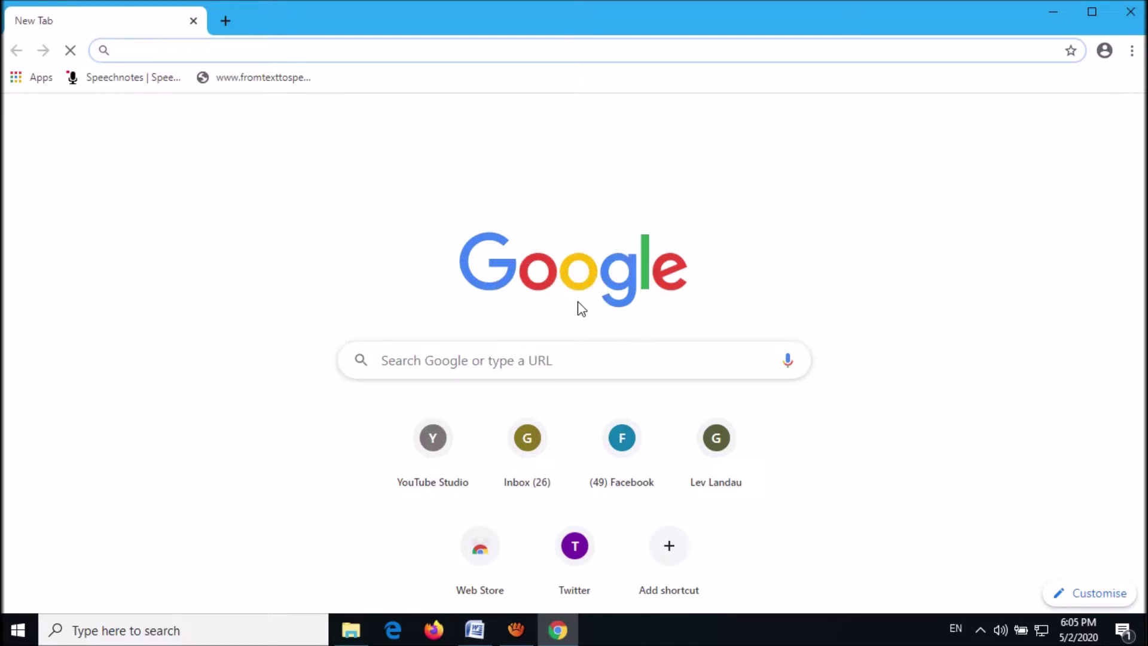
# - Go from Chrome's main menu to the Site settings page listing Cookies, Location and Camera
pyautogui.click(1132, 51)
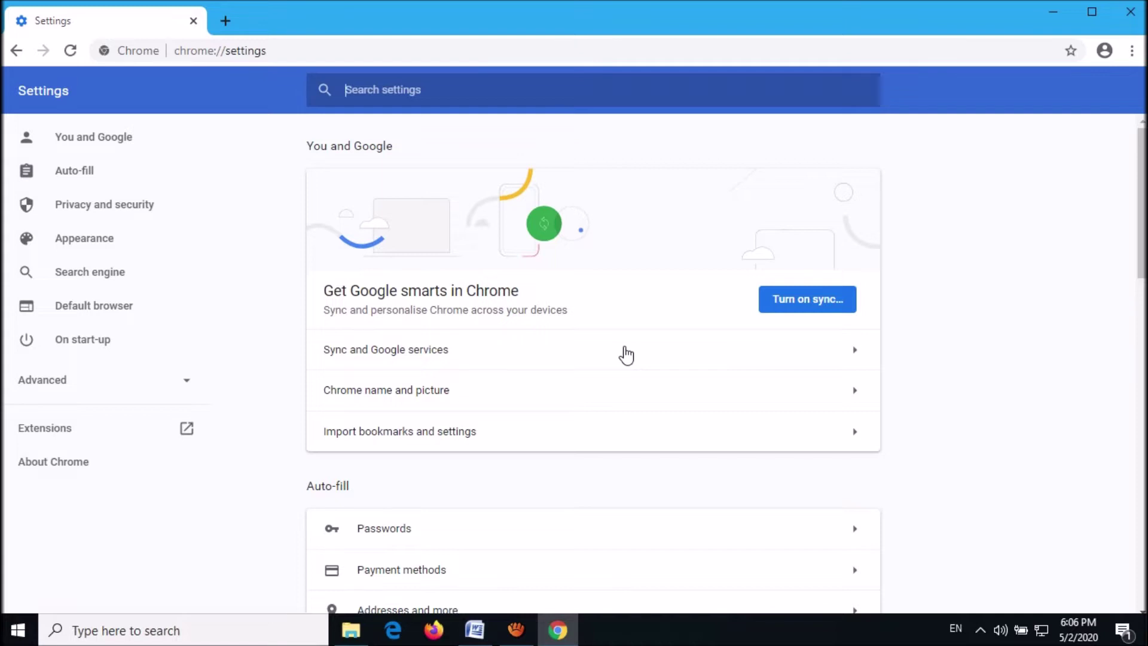
pyautogui.scroll(-2, 626, 353)
pyautogui.scroll(-2, 627, 351)
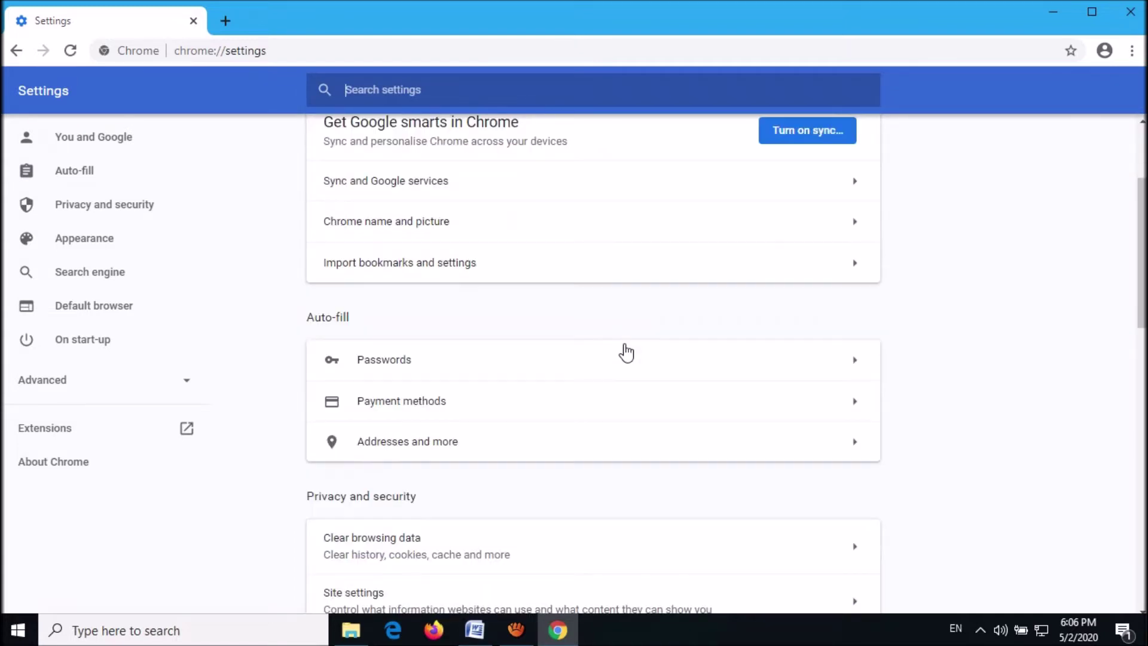
pyautogui.scroll(-2, 627, 352)
pyautogui.scroll(-1, 627, 359)
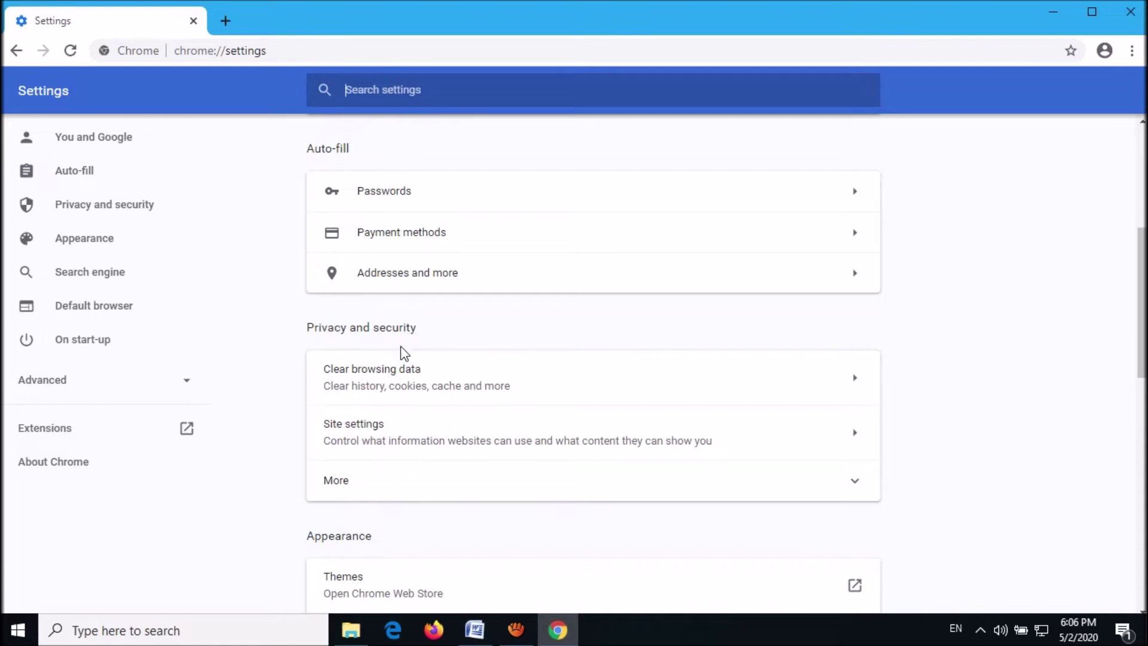
pyautogui.click(370, 435)
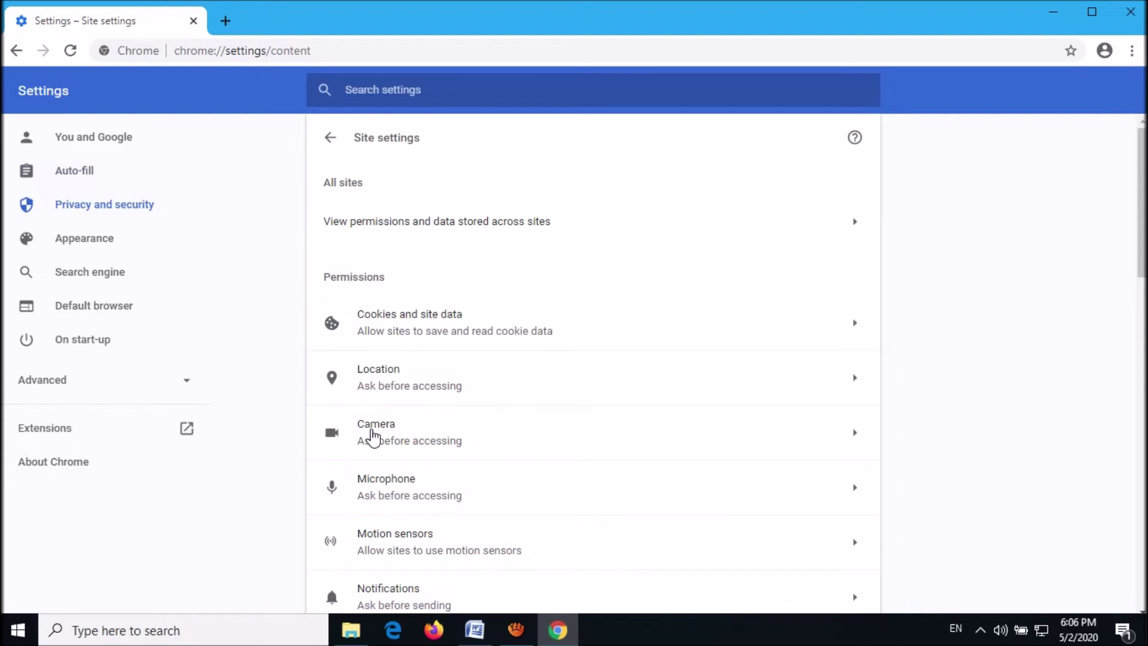
pyautogui.scroll(-2, 370, 435)
pyautogui.scroll(-2, 381, 444)
pyautogui.scroll(-1, 393, 450)
pyautogui.scroll(-2, 393, 452)
pyautogui.scroll(-2, 394, 453)
pyautogui.scroll(-2, 393, 455)
pyautogui.scroll(-2, 393, 460)
pyautogui.scroll(-3, 392, 461)
pyautogui.scroll(-1, 393, 459)
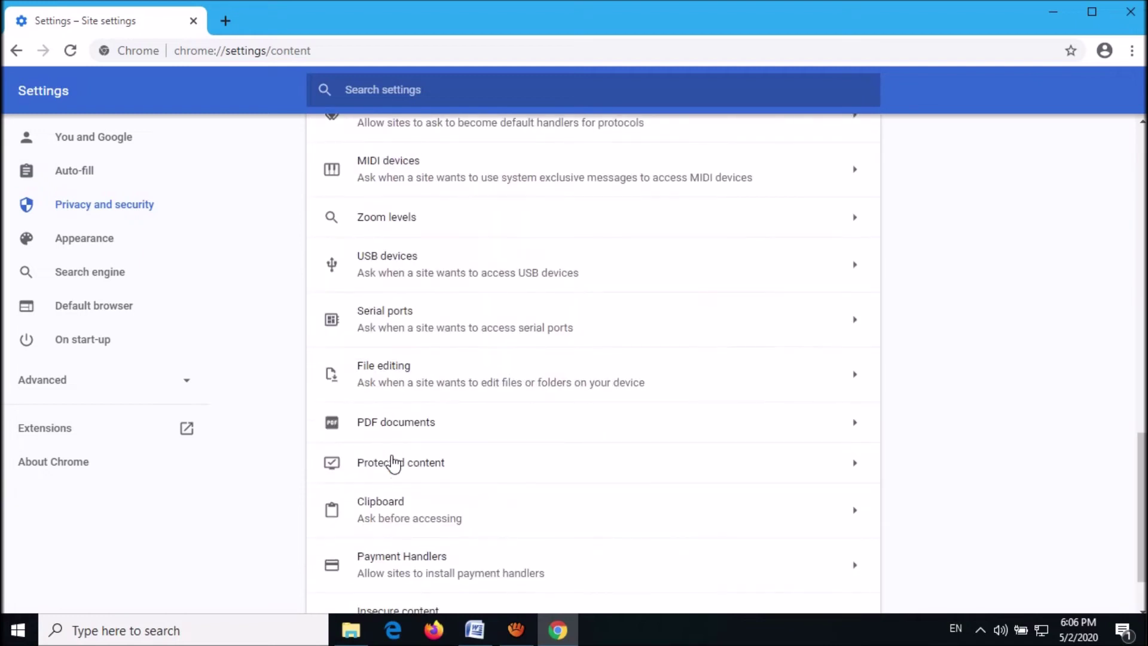
pyautogui.scroll(-2, 385, 430)
# - Open the PDF documents settings page, where downloading PDFs is currently on
pyautogui.click(411, 369)
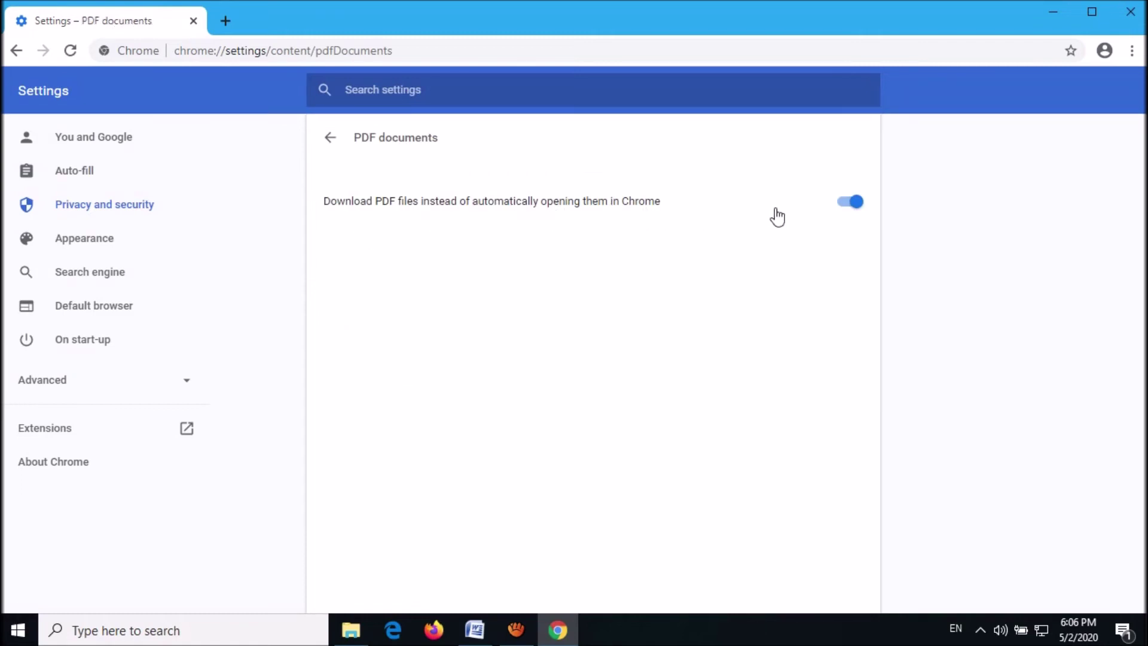
# - Switch off 'Download PDF files instead of automatically opening them in Chrome'
pyautogui.click(840, 210)
# - Open a new Google search tab and close the Settings tab
pyautogui.click(225, 20)
pyautogui.click(195, 20)
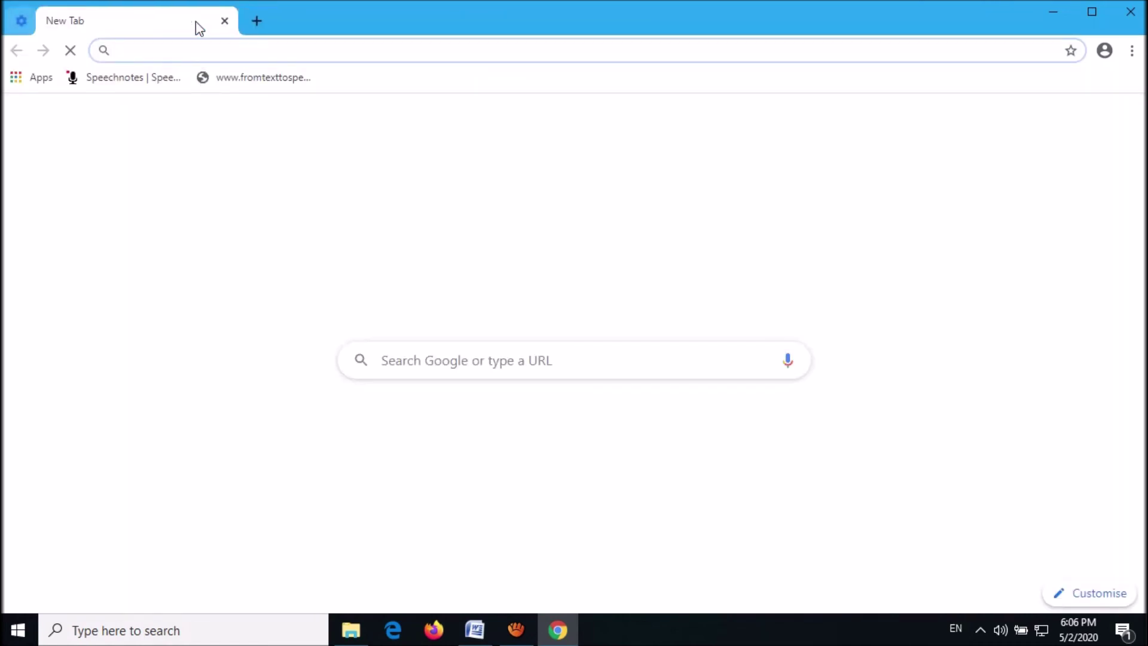